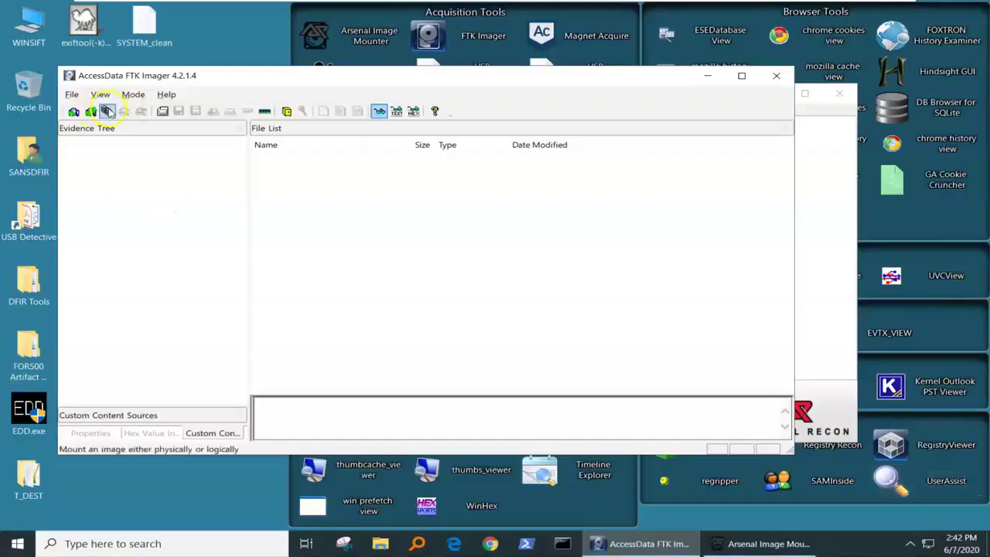
# Step: Mount the image YYYYMMDD-002-CDRIVE.E01 from the C-Drive evidence folder with the File System / Read Only mount method
pyautogui.click(107, 112)
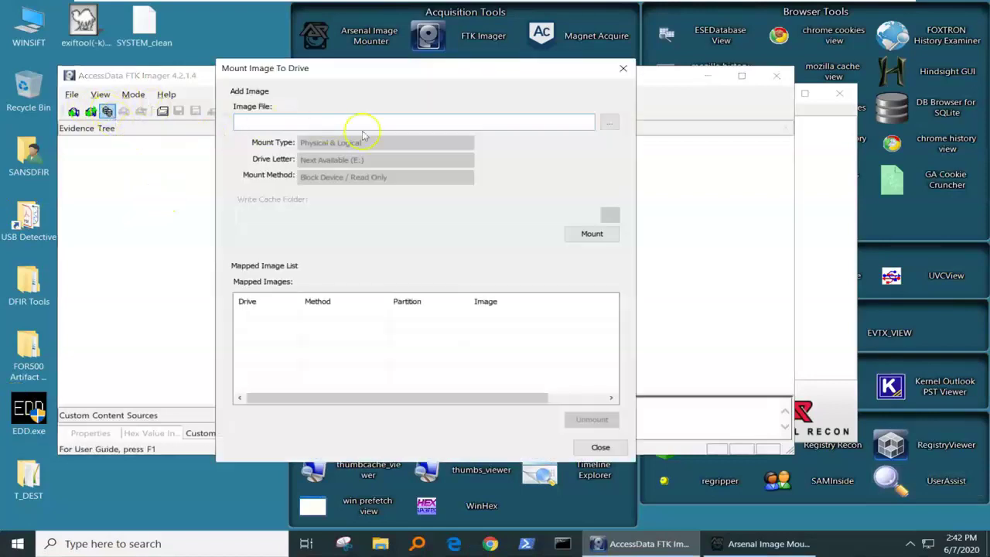
pyautogui.click(610, 123)
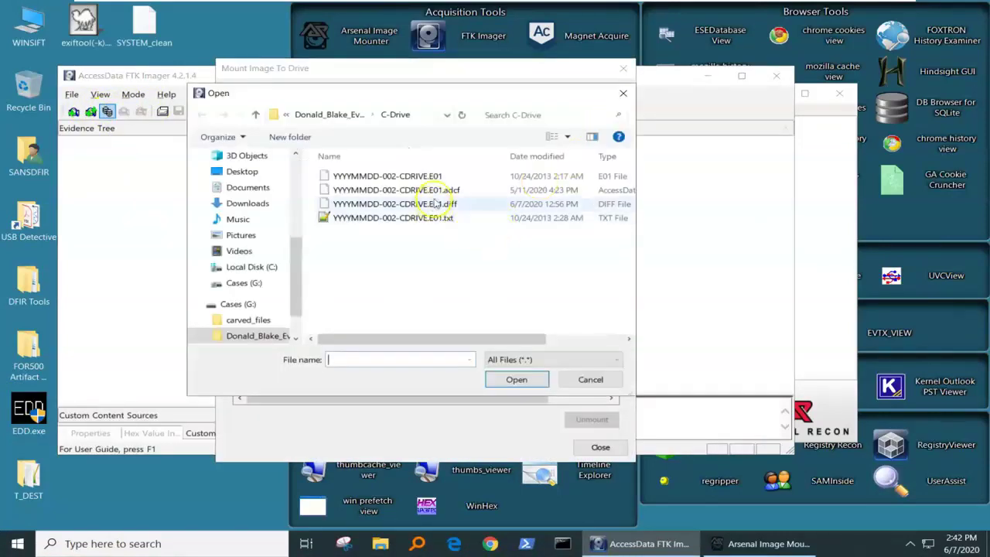
pyautogui.click(395, 176)
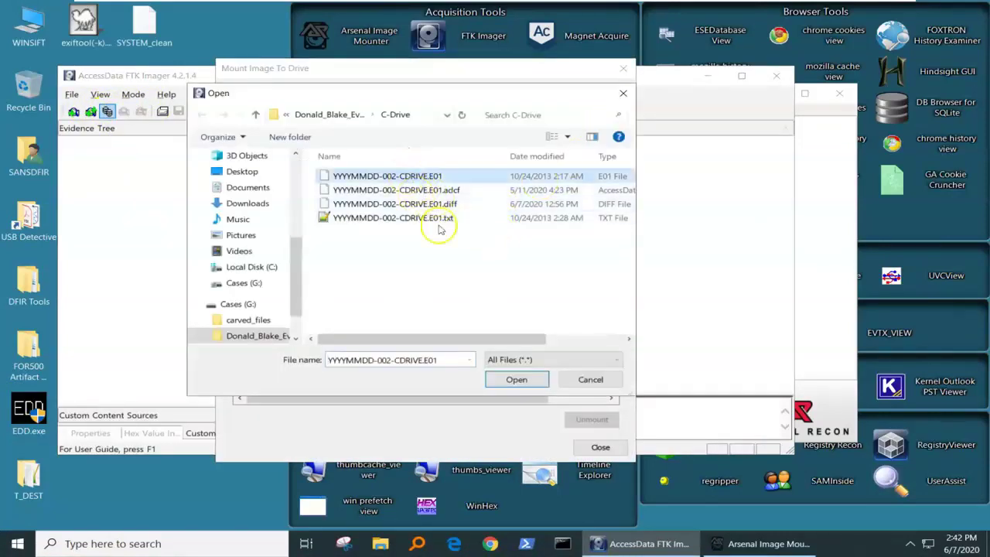
pyautogui.click(517, 379)
pyautogui.click(458, 178)
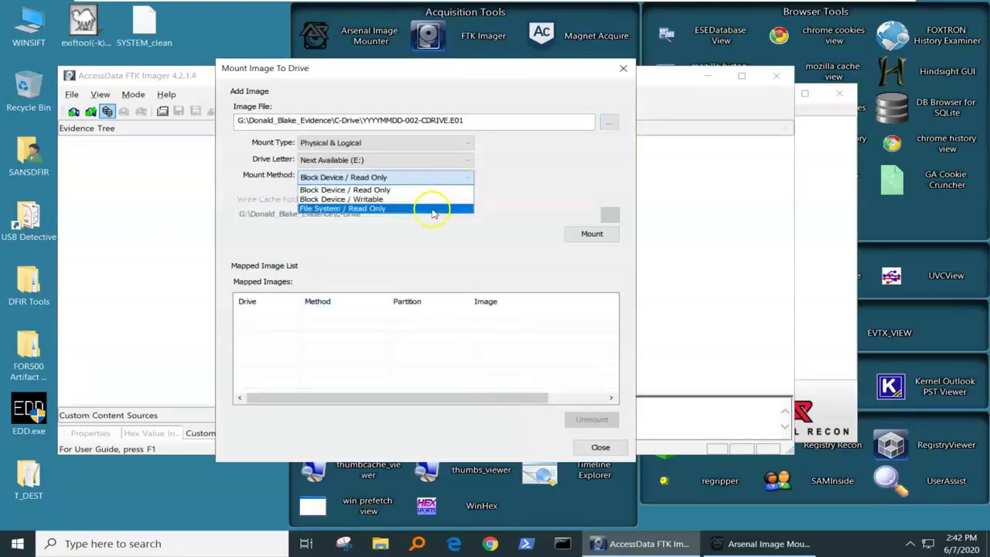
pyautogui.click(433, 207)
pyautogui.click(592, 235)
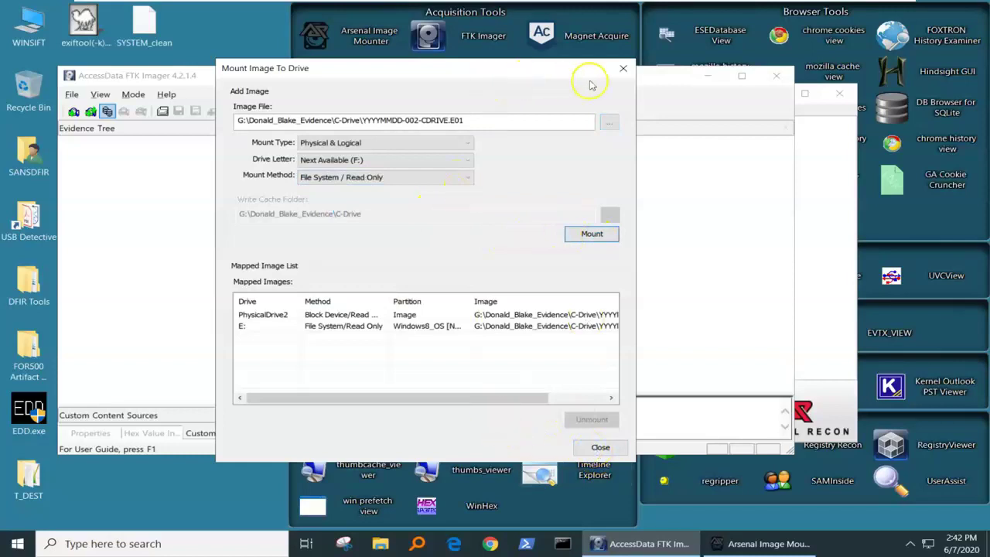
pyautogui.click(624, 69)
# Step: Minimize both imaging windows and run "vssadmin list shadows /for=E:" in an administrator Command Prompt
pyautogui.click(705, 76)
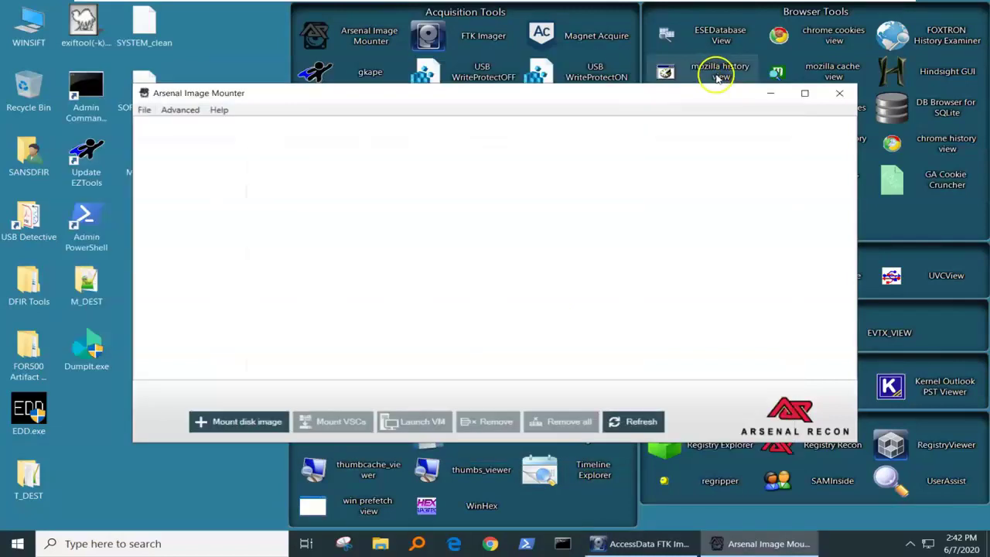
pyautogui.click(768, 93)
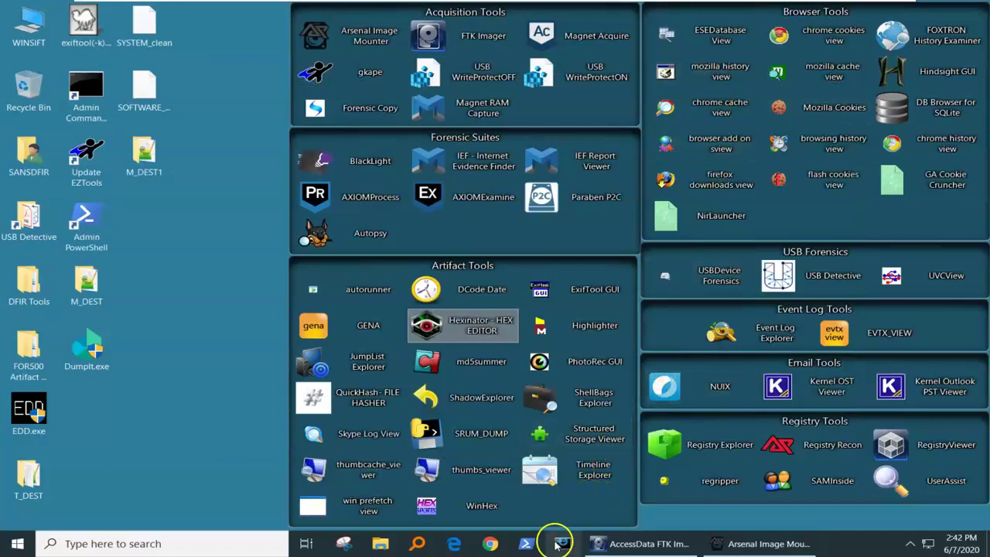
pyautogui.click(556, 540)
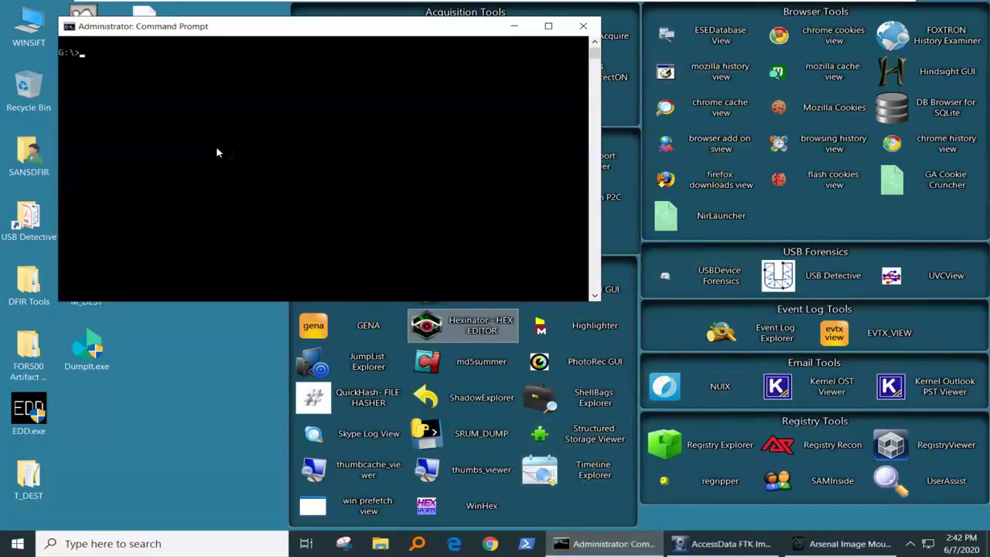
pyautogui.write('vssadmin list shadows ')
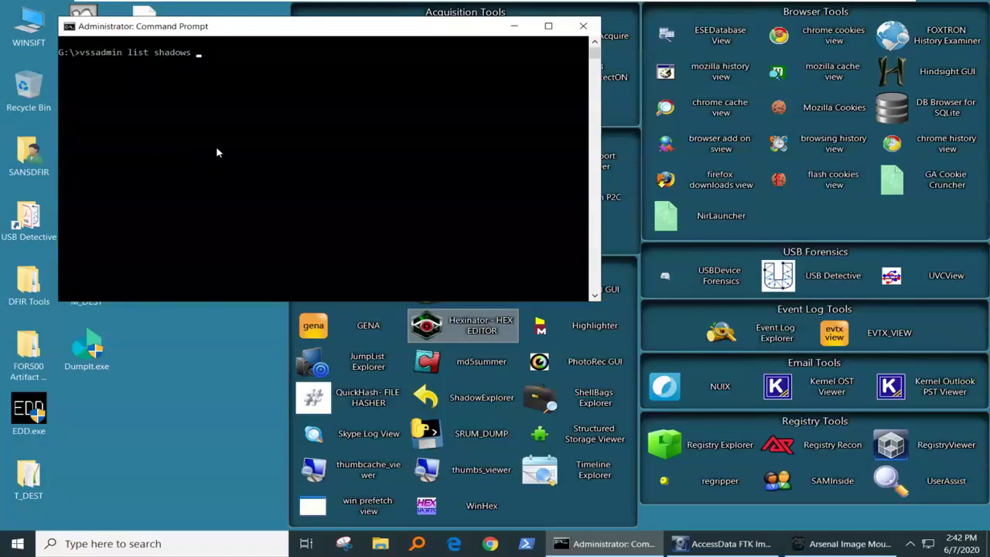
pyautogui.write('/for+E')
pyautogui.press('BackSpace')
pyautogui.write('=E:')
pyautogui.press('Return')
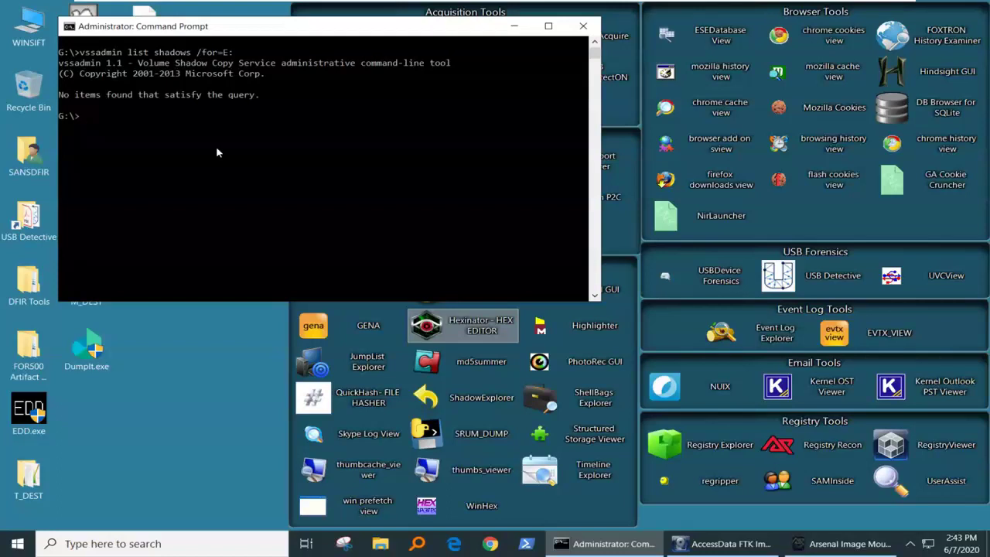
# Step: In Arsenal Image Mounter, mount YYYYMMDD-002-CDRIVE.E01 as a write temporary disk device, and minimize the program
pyautogui.click(809, 545)
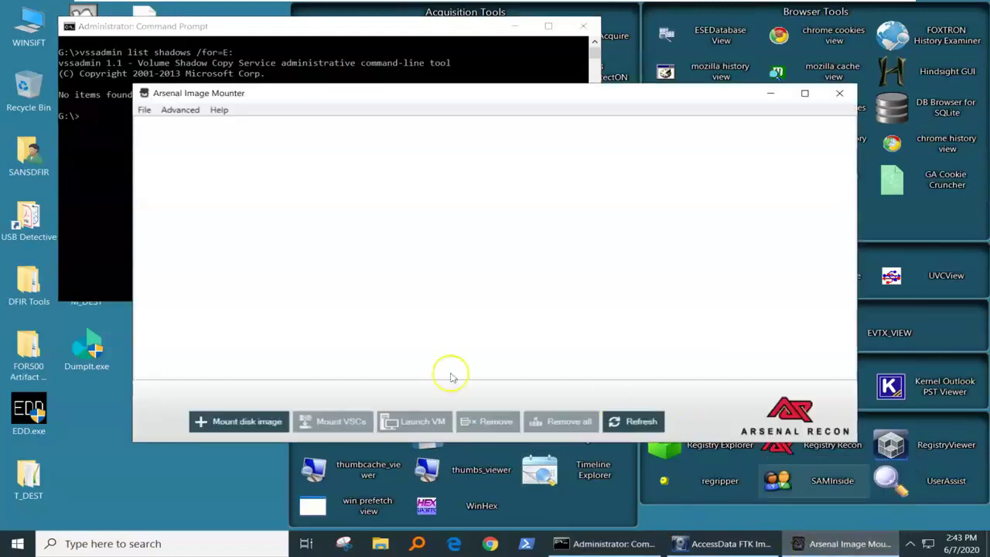
pyautogui.click(217, 426)
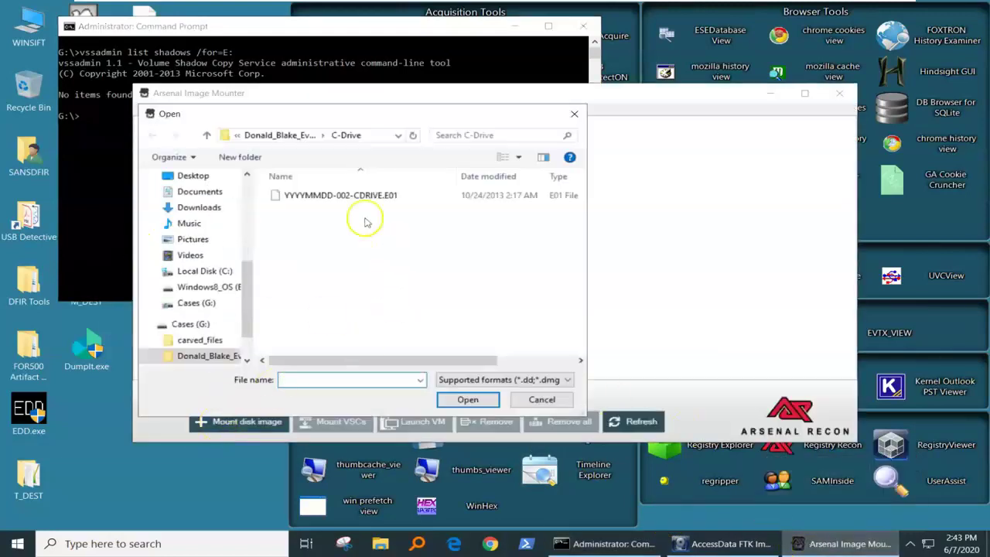
pyautogui.click(341, 196)
pyautogui.click(463, 400)
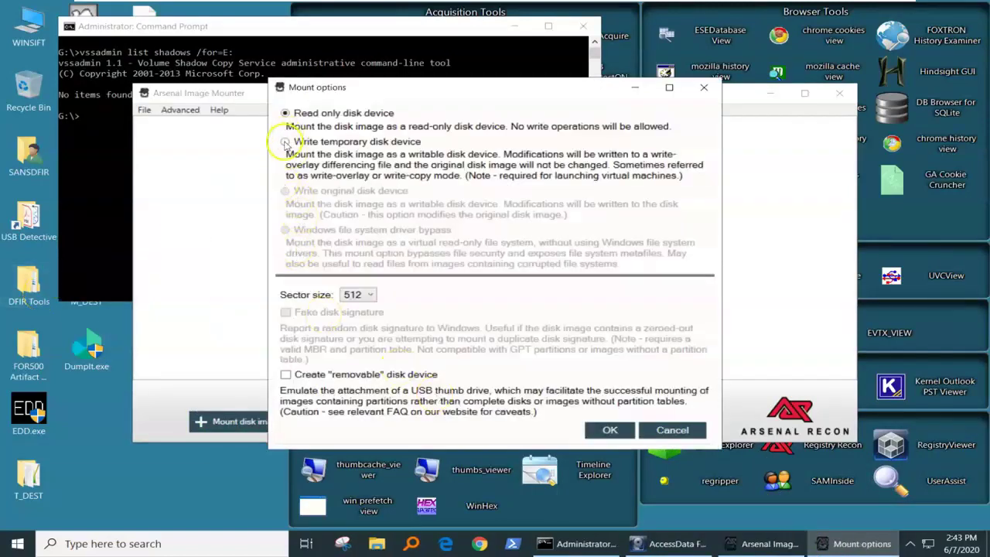
pyautogui.click(284, 143)
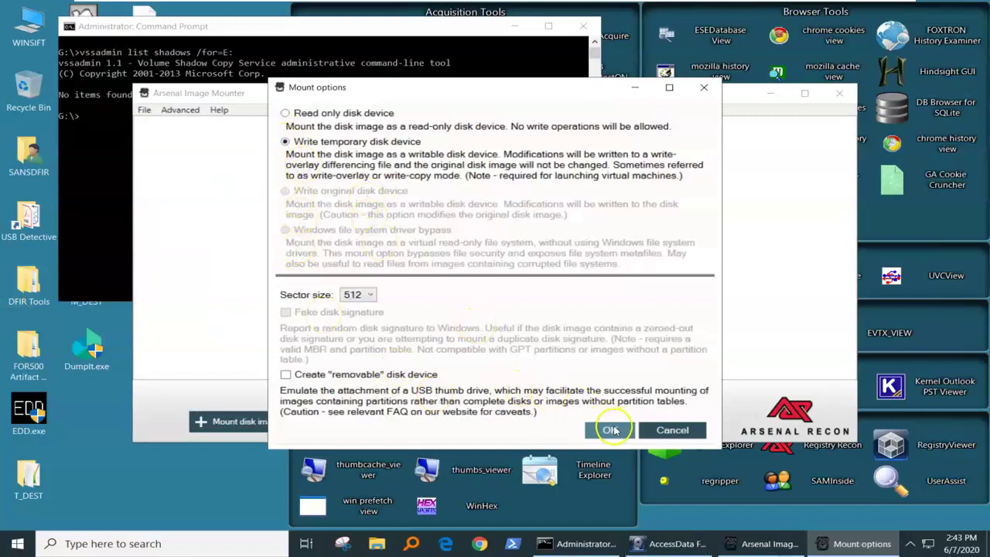
pyautogui.click(611, 430)
pyautogui.click(550, 326)
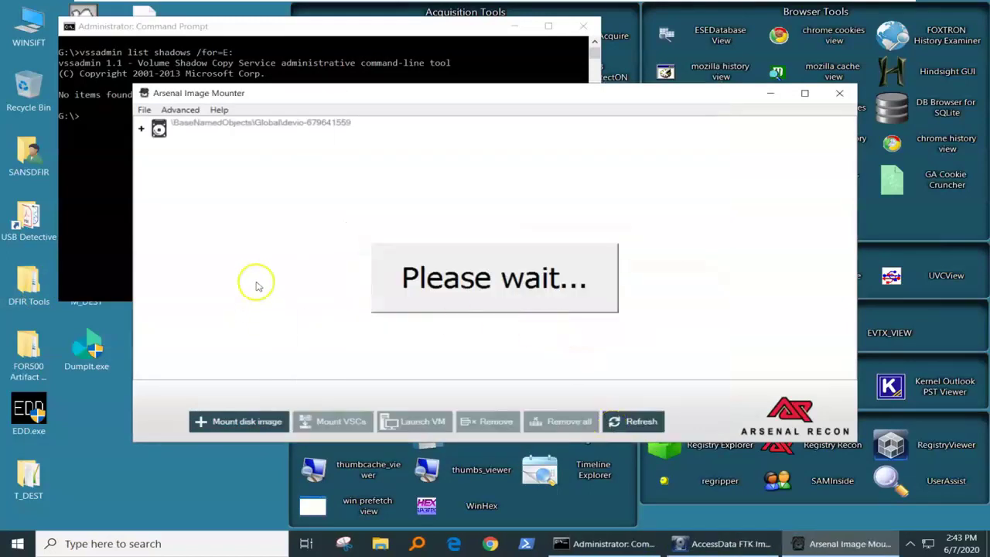
pyautogui.click(771, 93)
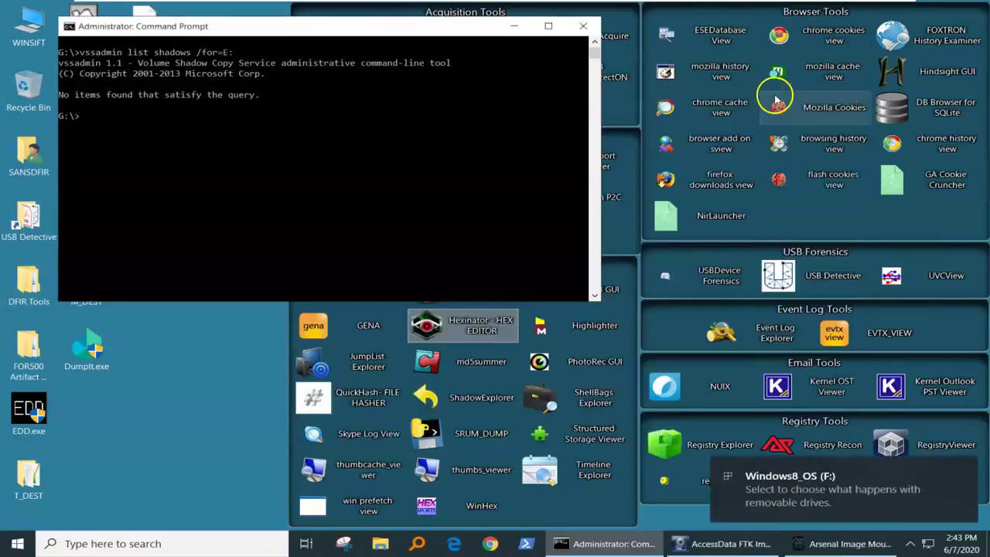
# Step: Rerun the shadow copy listing in Command Prompt for drive F: with "vssadmin list shadows /for=F:"
pyautogui.click(120, 118)
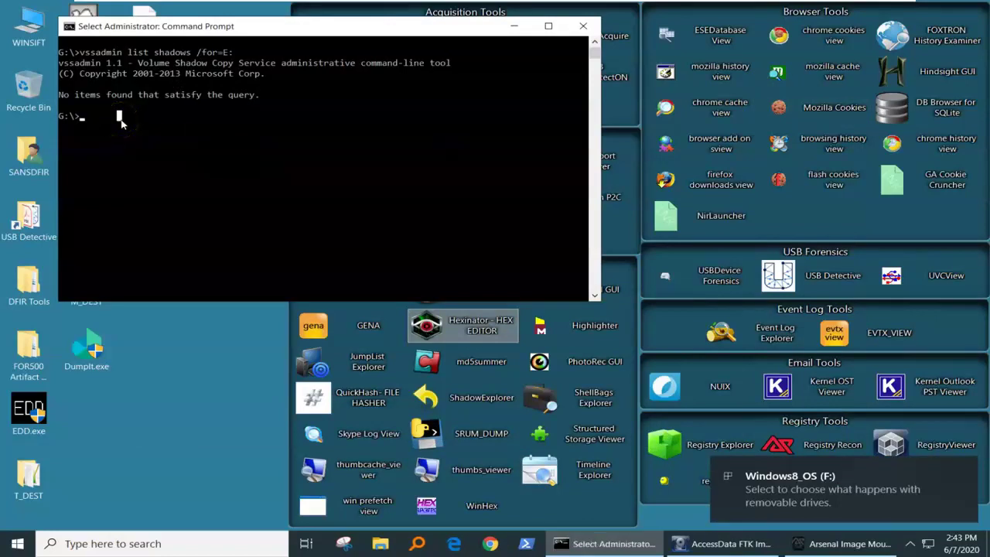
pyautogui.press('Up')
pyautogui.press('BackSpace')
pyautogui.press('BackSpace')
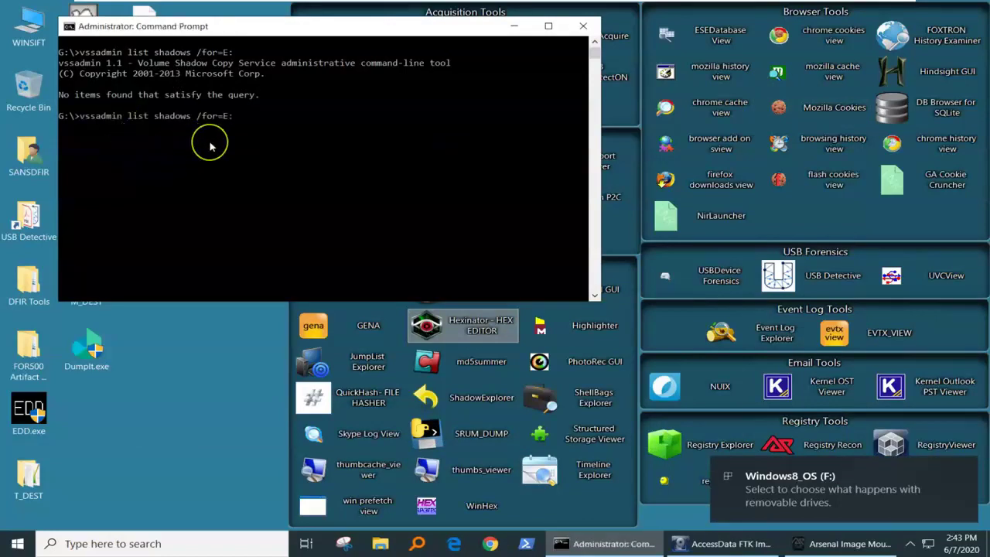
pyautogui.write('F')
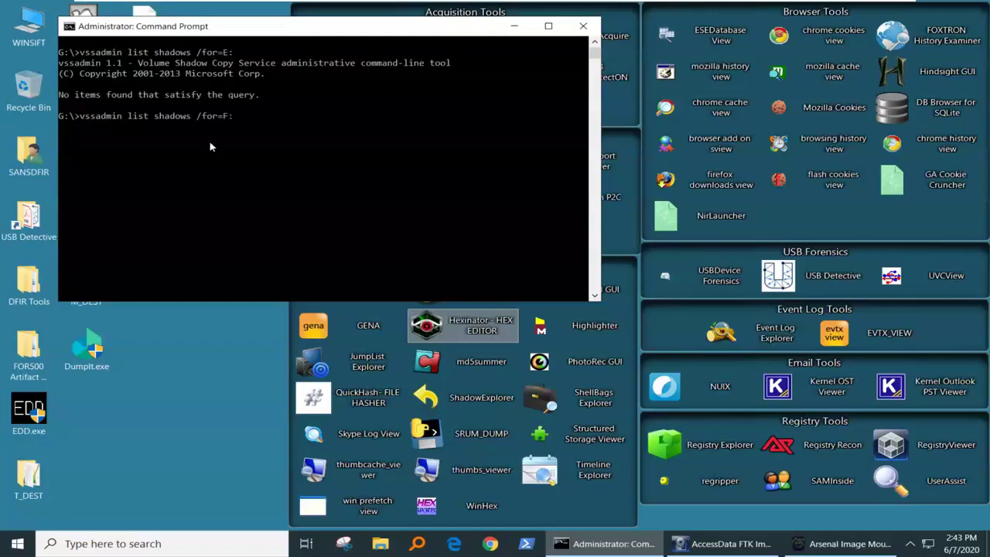
pyautogui.write(':')
pyautogui.press('Return')
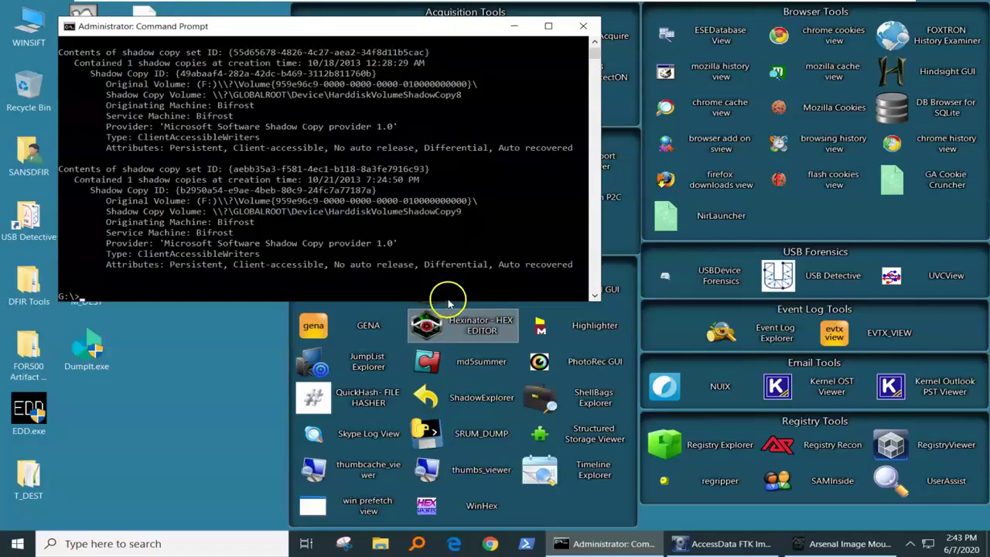
# Step: Enlarge the console window and examine each listed shadow copy's volume path, originating machine and creation time
pyautogui.click(298, 212)
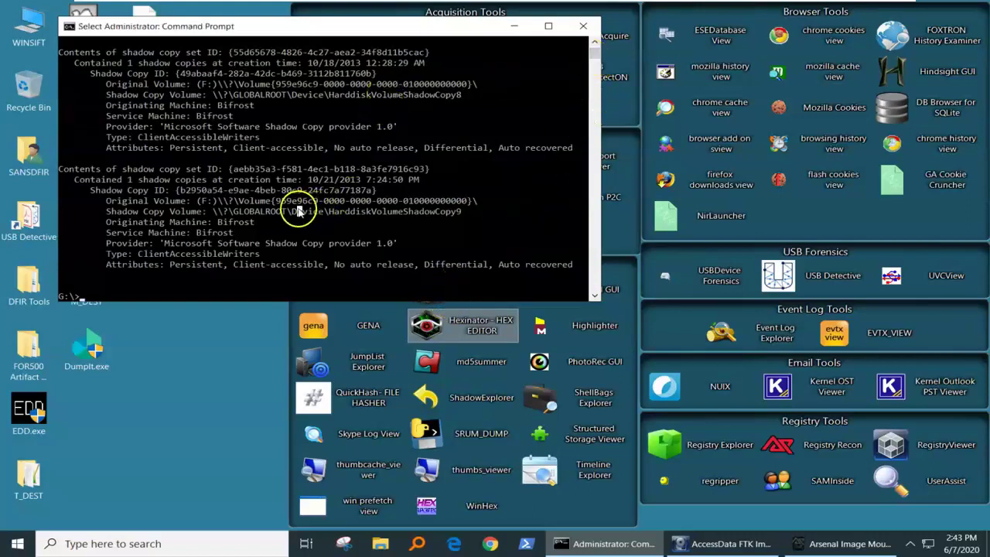
pyautogui.click(594, 42)
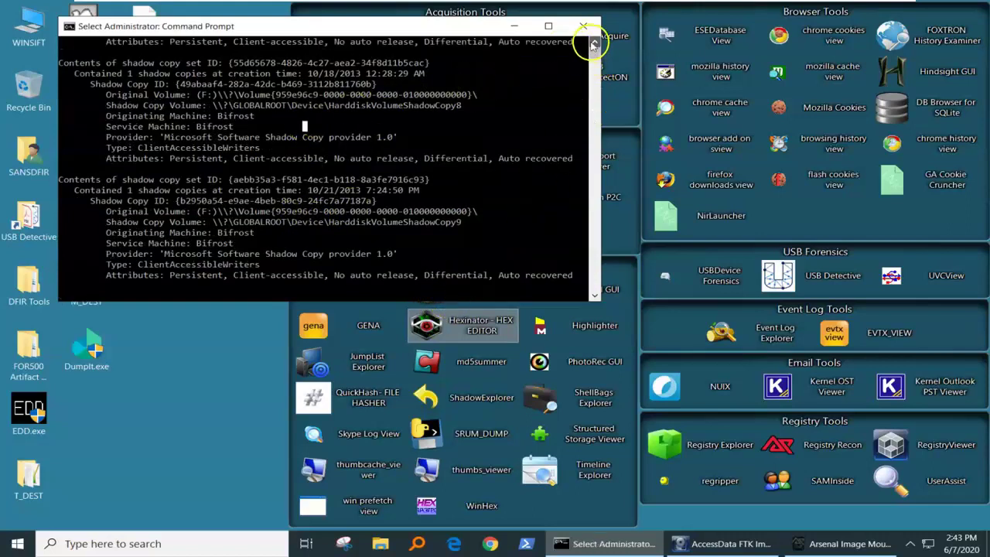
pyautogui.click(594, 42)
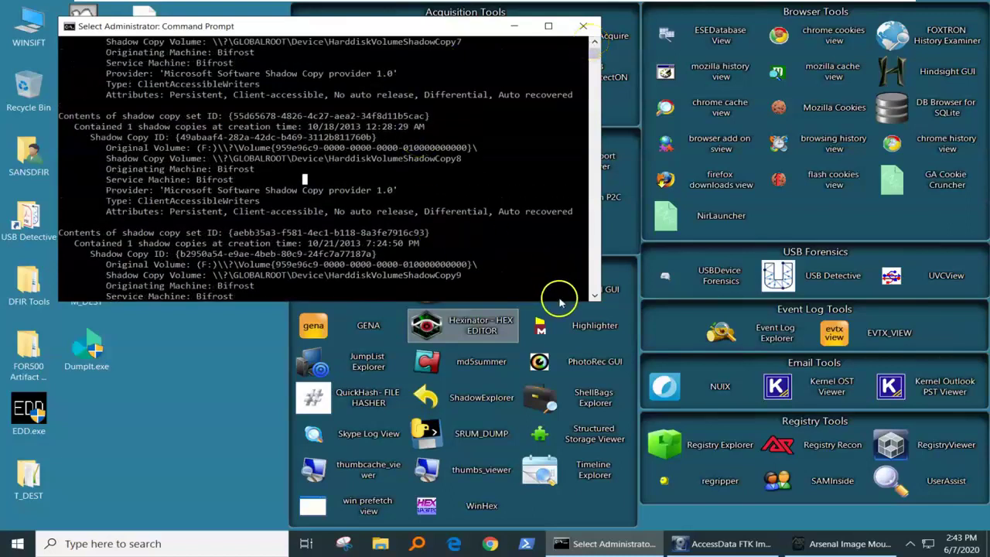
pyautogui.click(570, 295)
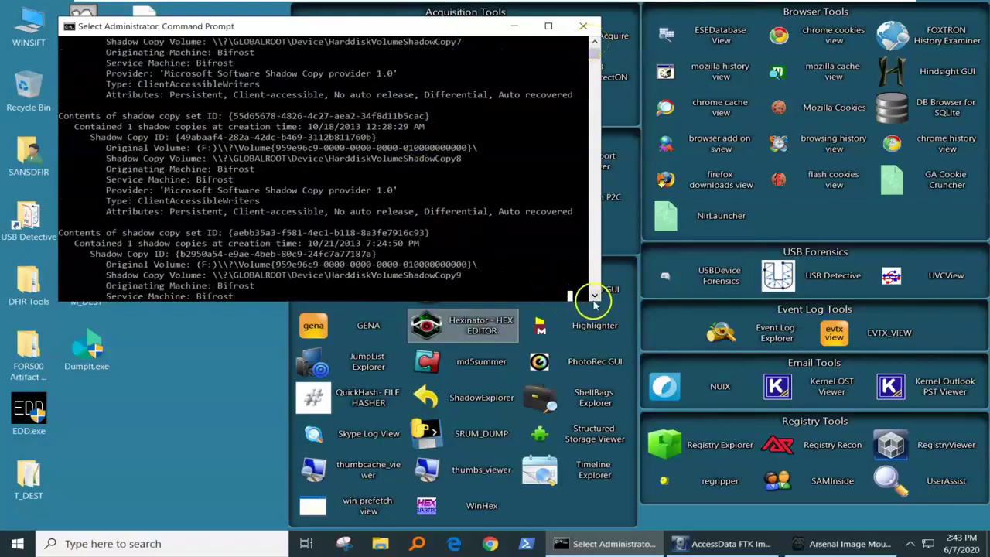
pyautogui.moveTo(602, 304); pyautogui.dragTo(663, 451)
pyautogui.moveTo(97, 145); pyautogui.dragTo(190, 232)
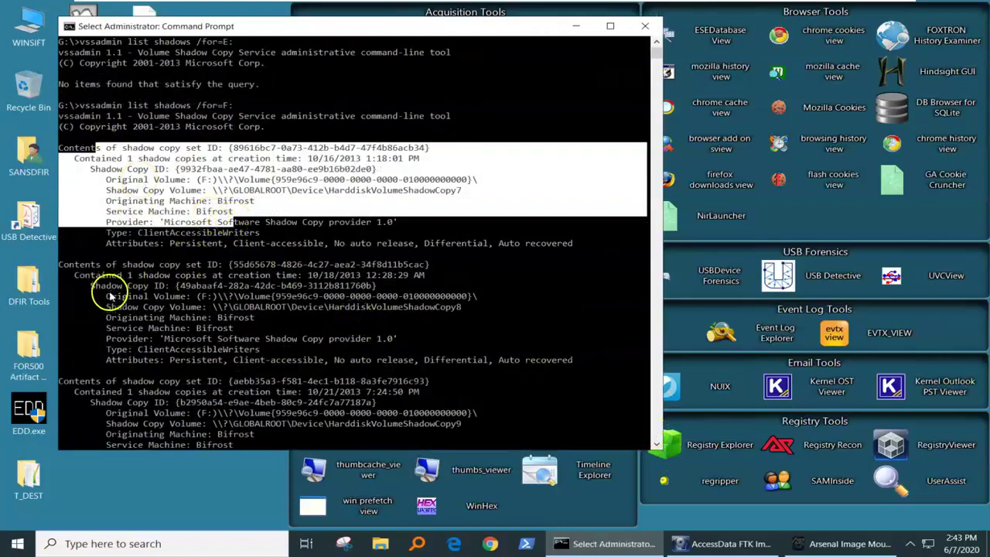
pyautogui.moveTo(106, 296); pyautogui.dragTo(222, 434)
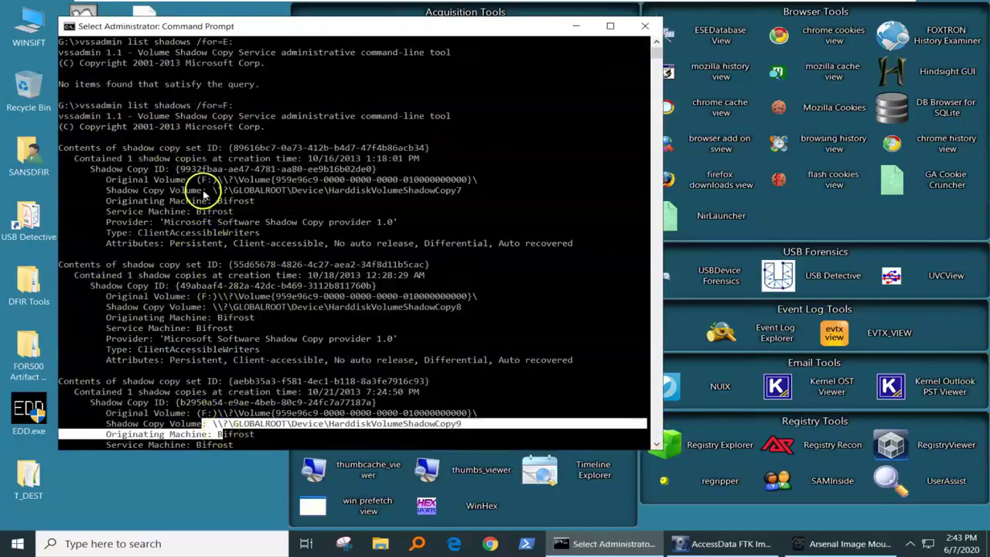
pyautogui.moveTo(435, 189); pyautogui.dragTo(499, 192)
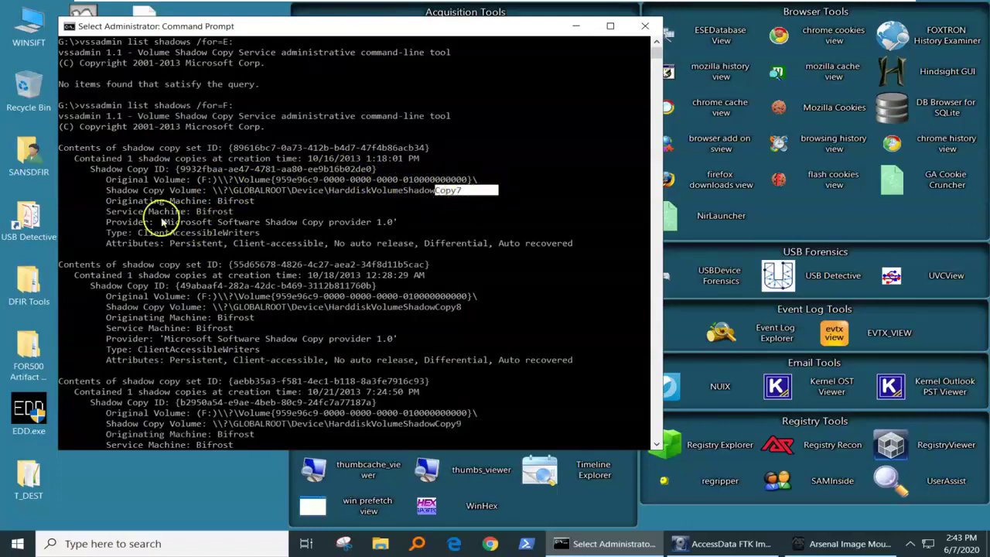
pyautogui.moveTo(189, 201); pyautogui.dragTo(296, 201)
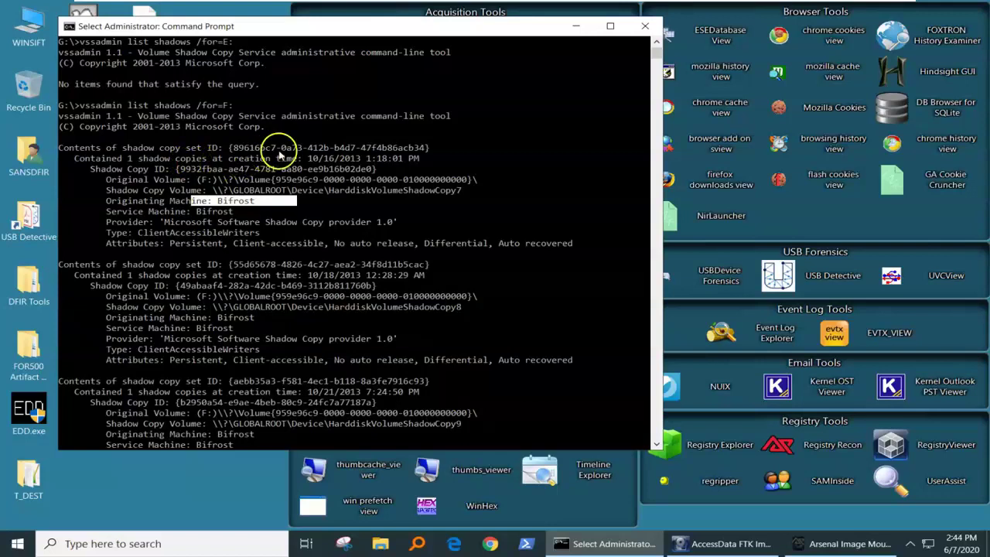
pyautogui.moveTo(282, 159); pyautogui.dragTo(517, 161)
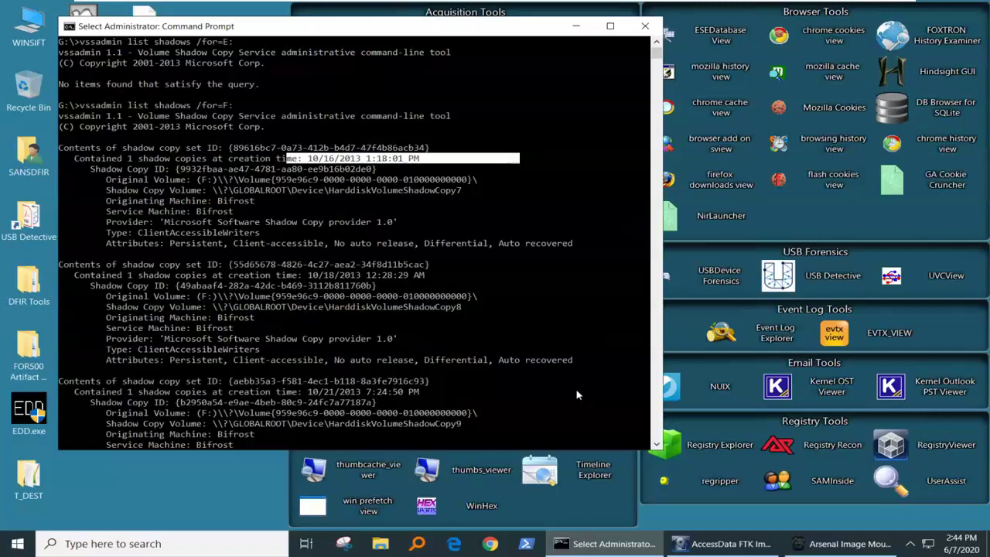
# Step: Create a directory symbolic link with "mklink /d C:\shadow_copy9 \\?\GLOBALROOT\Device\HardDiskVolumeShadowCopy9\"
pyautogui.write('mklink /d C:')
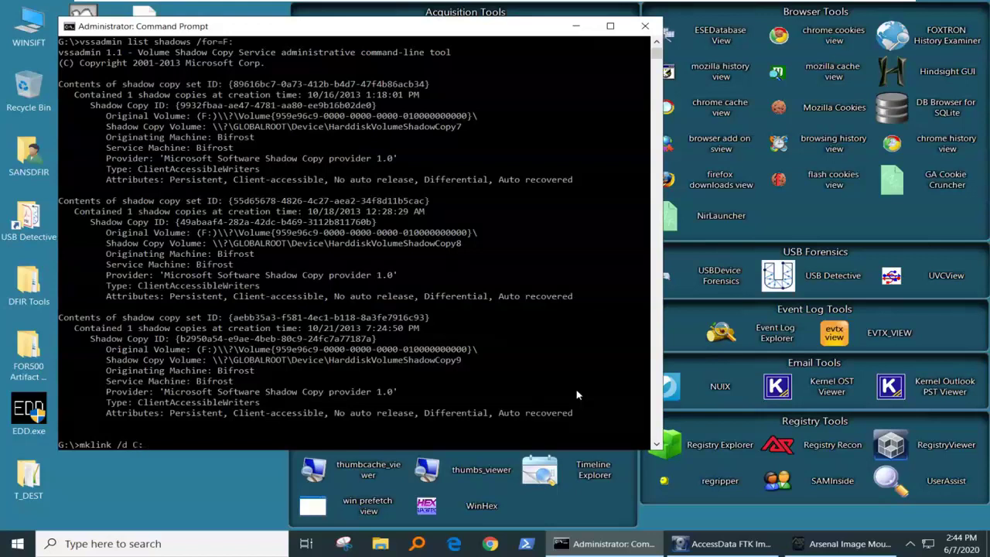
pyautogui.write('\\shadow_copy9')
pyautogui.write('\\\\?\\GLOBALROOT')
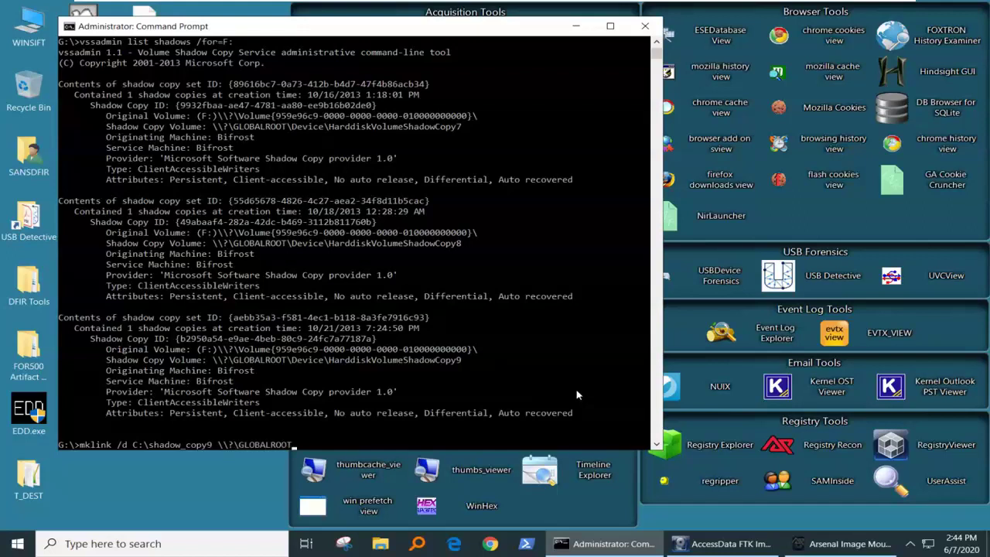
pyautogui.write('\\Device\\HardDiskVolume')
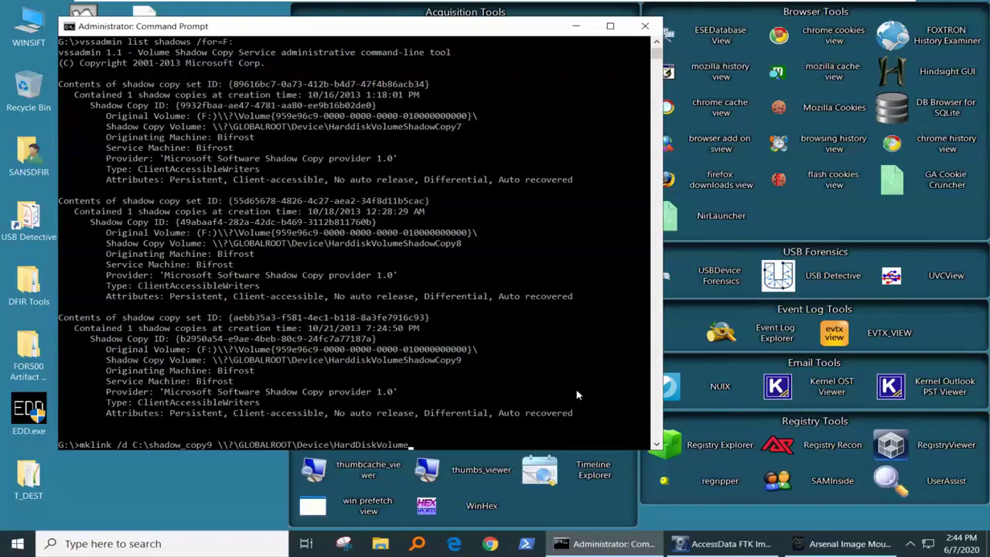
pyautogui.write('ShadowCopy9\\')
pyautogui.press('Return')
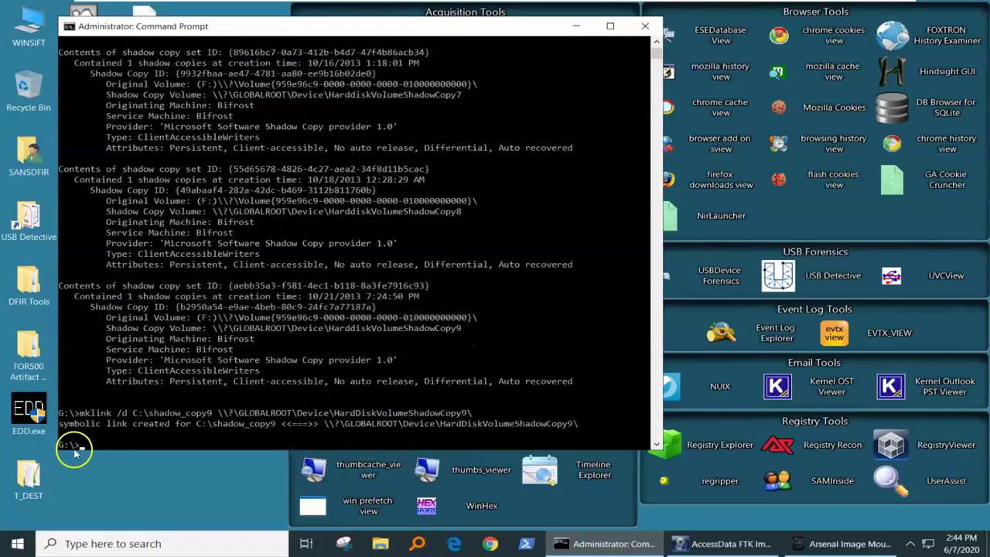
# Step: In File Explorer, open C:\shadow_copy9, widen the Name column, and browse into the Users folder
pyautogui.click(380, 544)
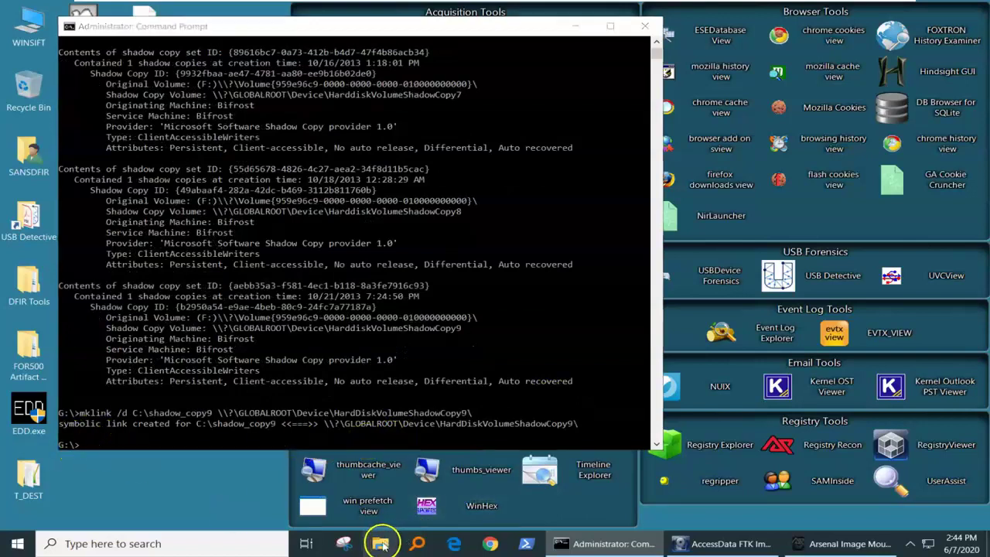
pyautogui.doubleClick(546, 275)
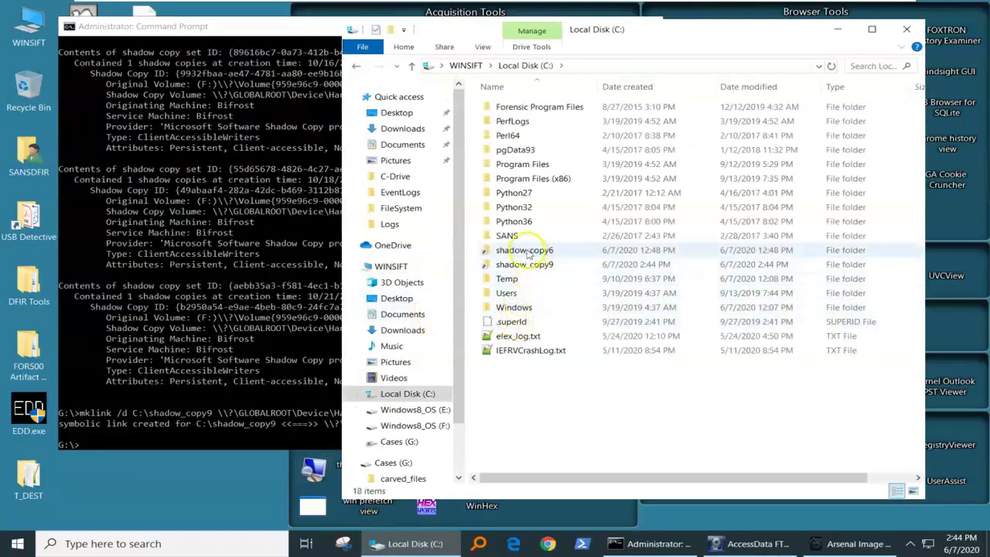
pyautogui.doubleClick(530, 267)
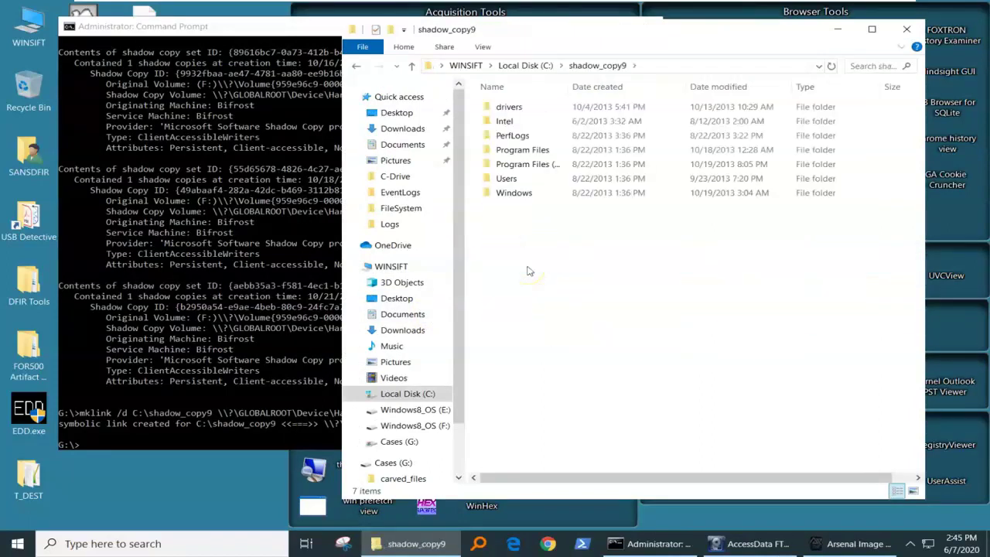
pyautogui.moveTo(570, 87); pyautogui.dragTo(654, 86)
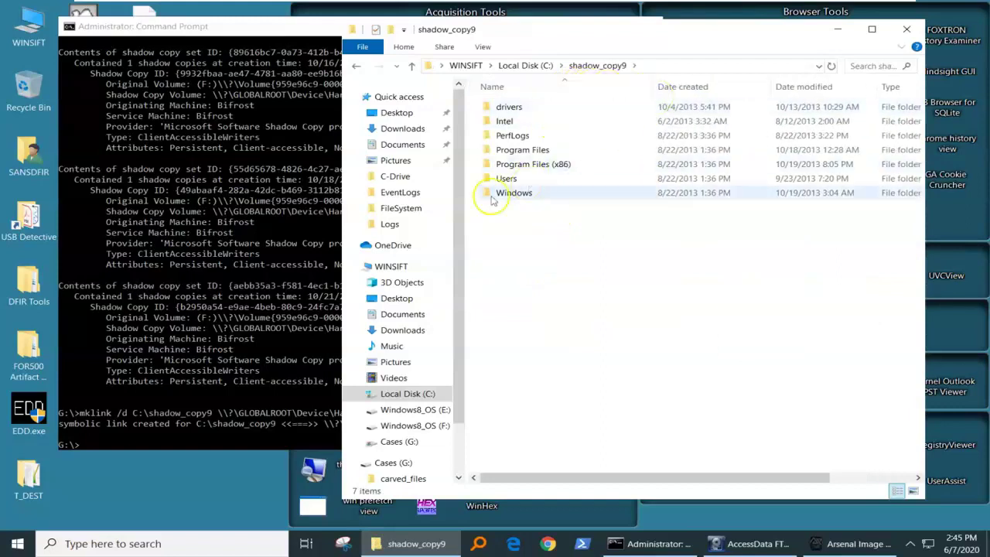
pyautogui.click(517, 178)
pyautogui.doubleClick(517, 178)
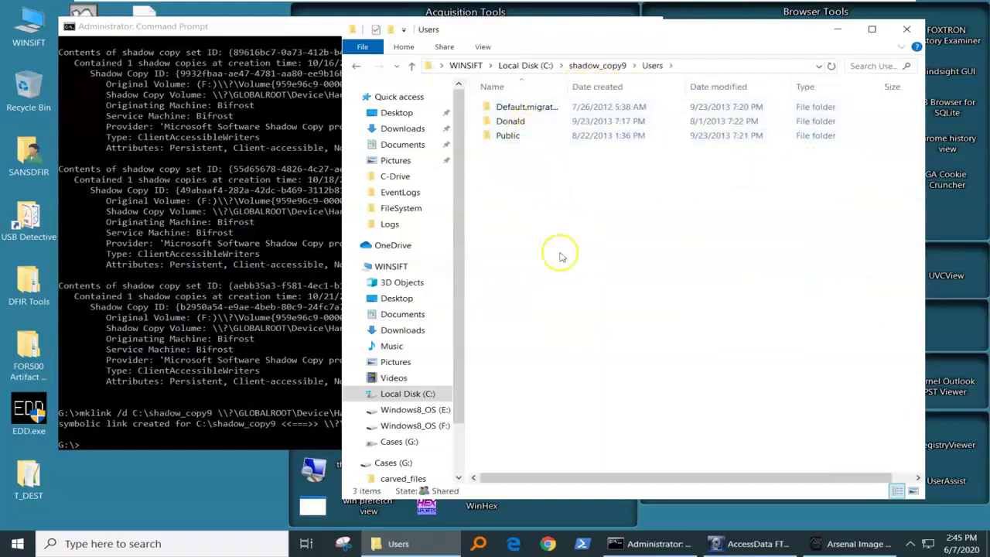